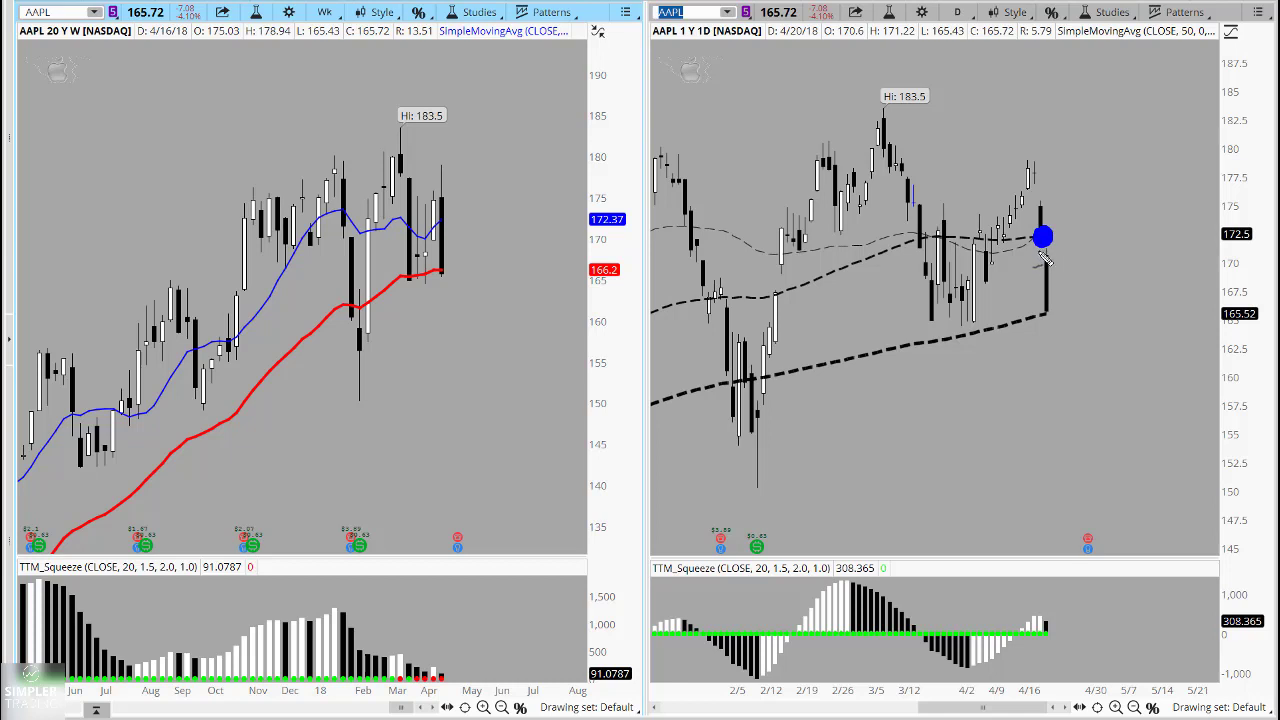
- Label the red weekly SMA '34' and the dashed daily SMA '200' in blue, and underline the touch point
mouse_move(1067, 252)
left_mouse_down()
mouse_move(1030, 245)
mouse_move(1062, 238)
left_mouse_up()
mouse_move(1038, 334)
left_mouse_down()
mouse_move(1048, 350)
mouse_move(1063, 327)
left_mouse_up()
mouse_move(443, 283)
left_mouse_down()
mouse_move(455, 302)
mouse_move(467, 263)
left_mouse_up()
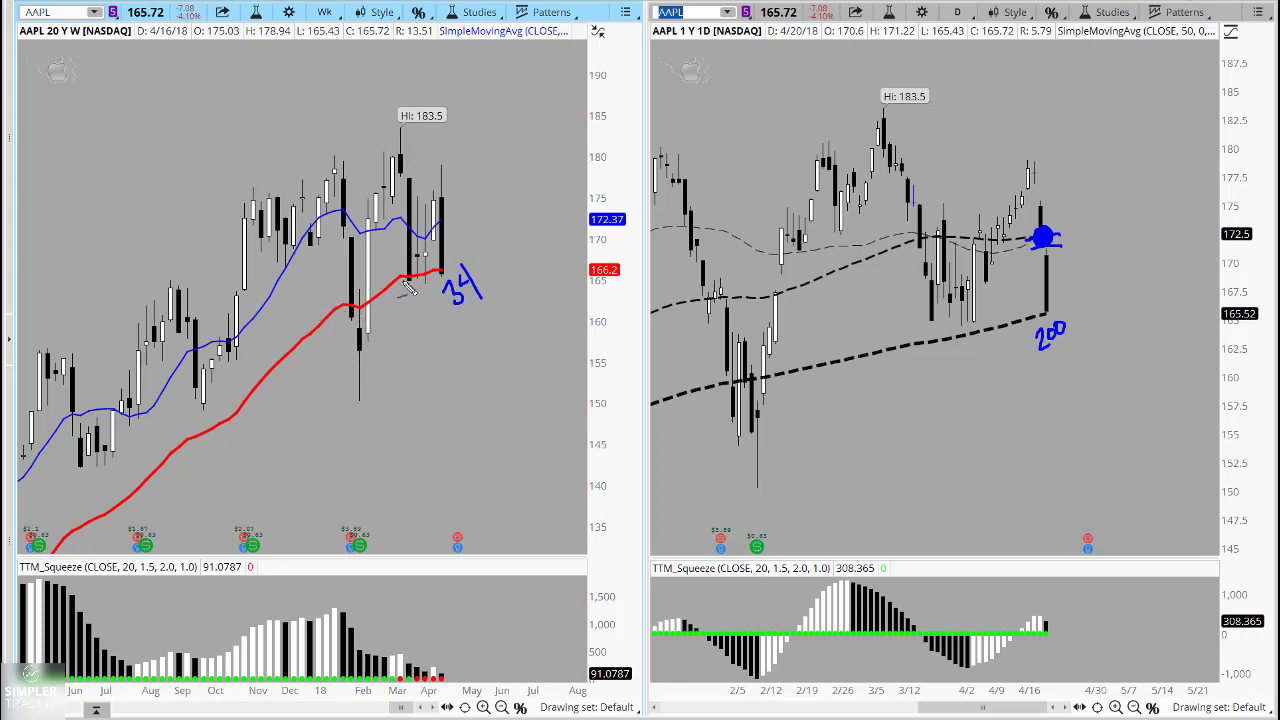
mouse_move(403, 283)
left_mouse_down()
mouse_move(428, 295)
mouse_move(464, 281)
mouse_move(448, 293)
left_mouse_up()
- Clear the chart annotations and show the 4 MAY 18 strikes instead of 20 APR 18
key("Escape")
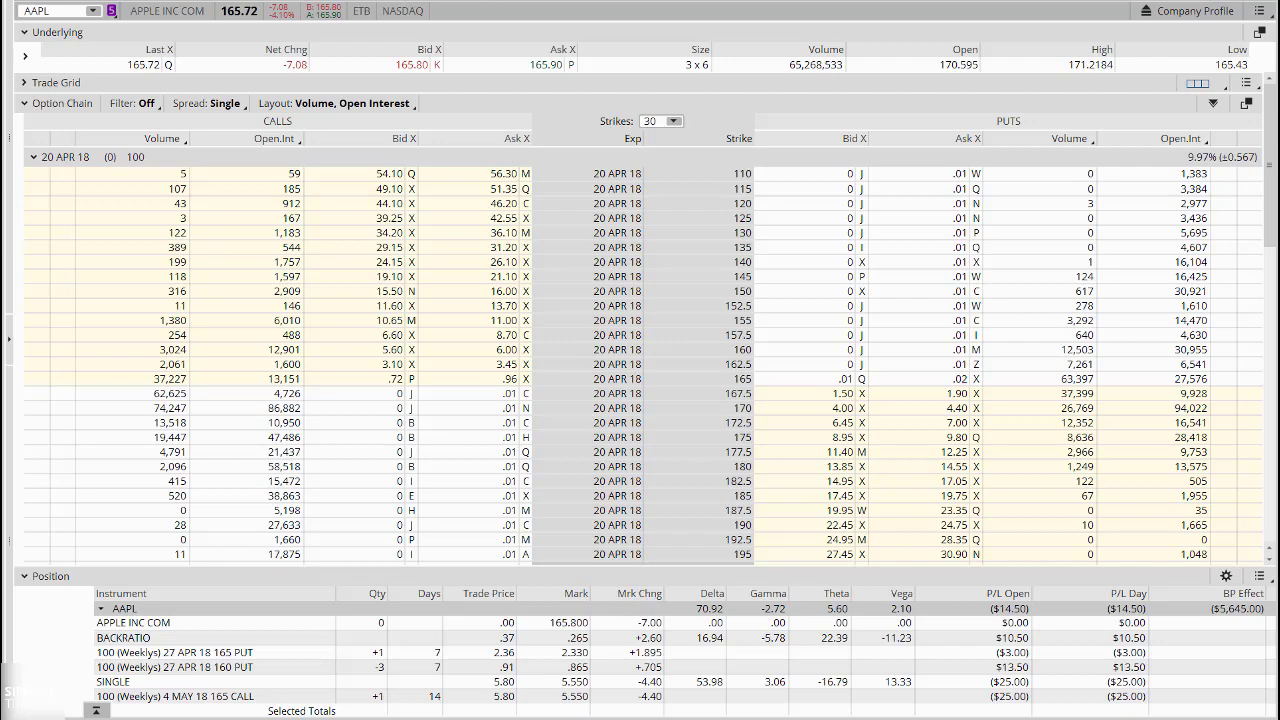
left_click(34, 157)
left_click(45, 197)
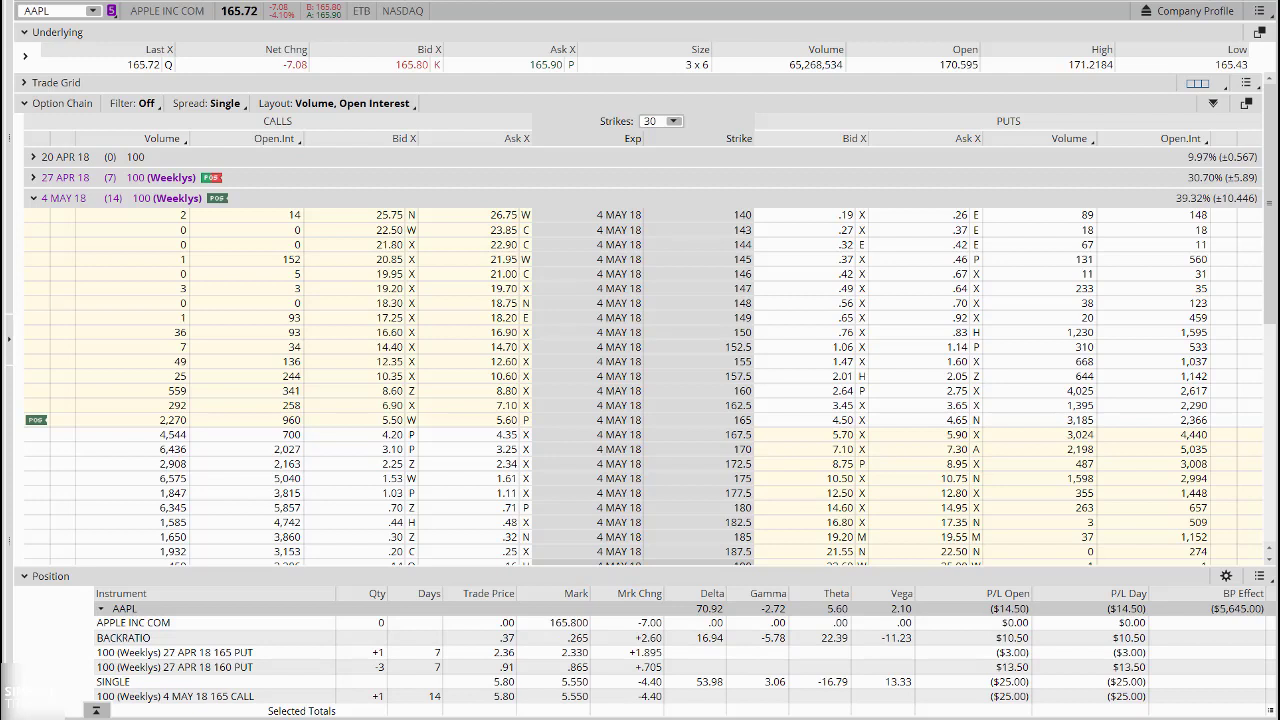
- Draw blue arrows to the 27 APR 30.70% and 4 MAY 39.32% volatility figures, and mark the at-the-money strikes
left_click_drag(928, 178, 1188, 177)
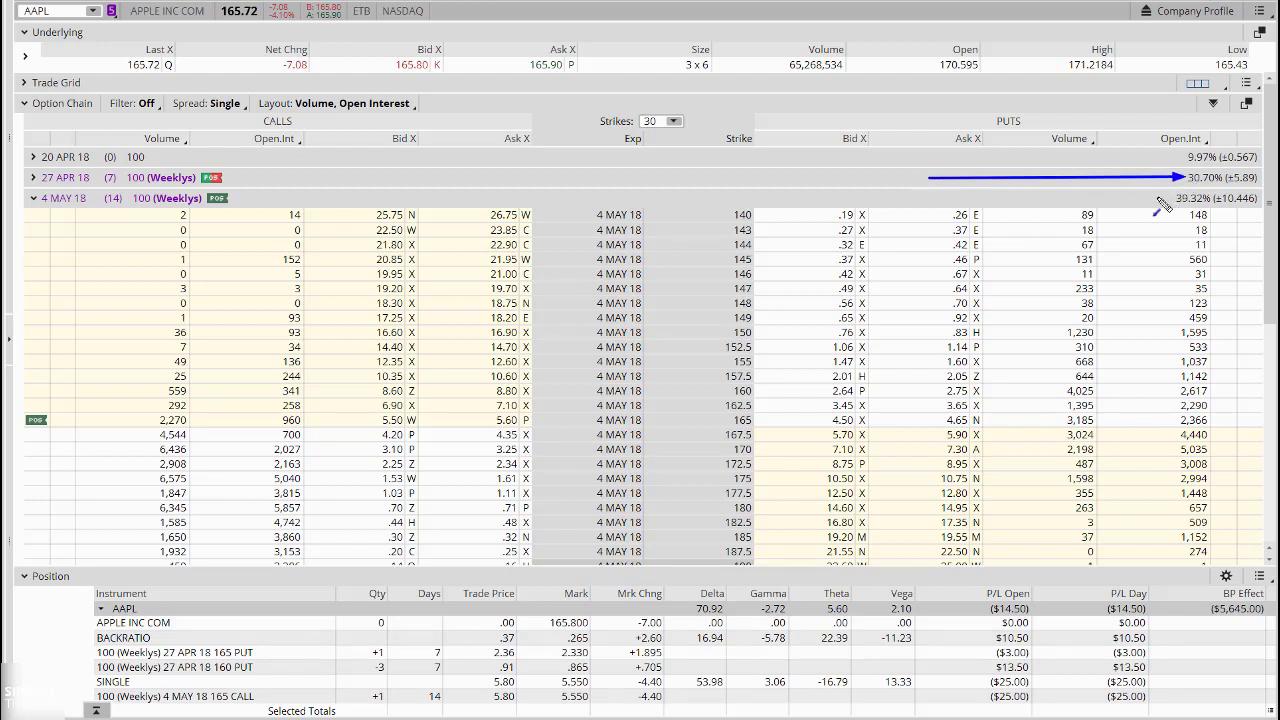
left_click_drag(873, 200, 1172, 197)
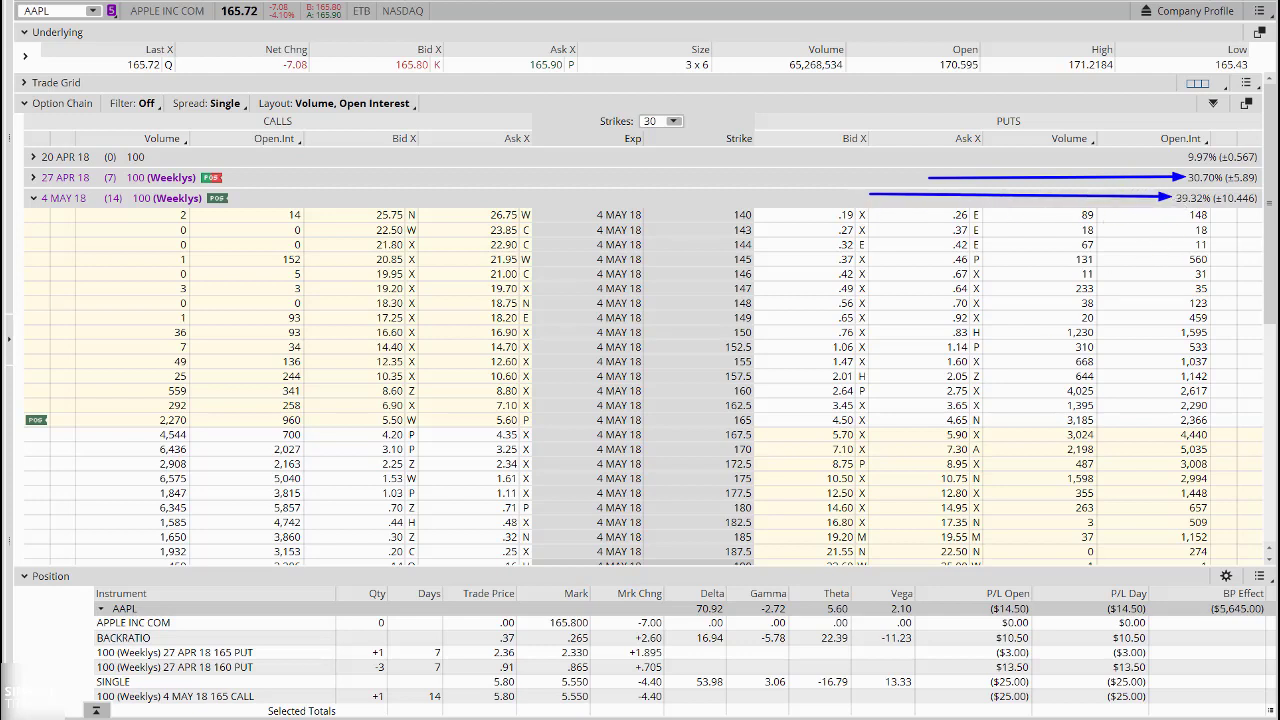
mouse_move(545, 437)
left_mouse_down()
mouse_move(558, 452)
mouse_move(570, 414)
mouse_move(562, 452)
left_mouse_up()
- Circle the +1 4 MAY 18 165 call position, write 'EARN' beside it, then clear the pen marks
left_click_drag(415, 190, 417, 207)
left_click_drag(409, 193, 422, 200)
left_click_drag(382, 630, 389, 688)
mouse_move(383, 679)
left_mouse_down()
mouse_move(366, 695)
mouse_move(378, 714)
mouse_move(395, 688)
mouse_move(381, 680)
left_mouse_up()
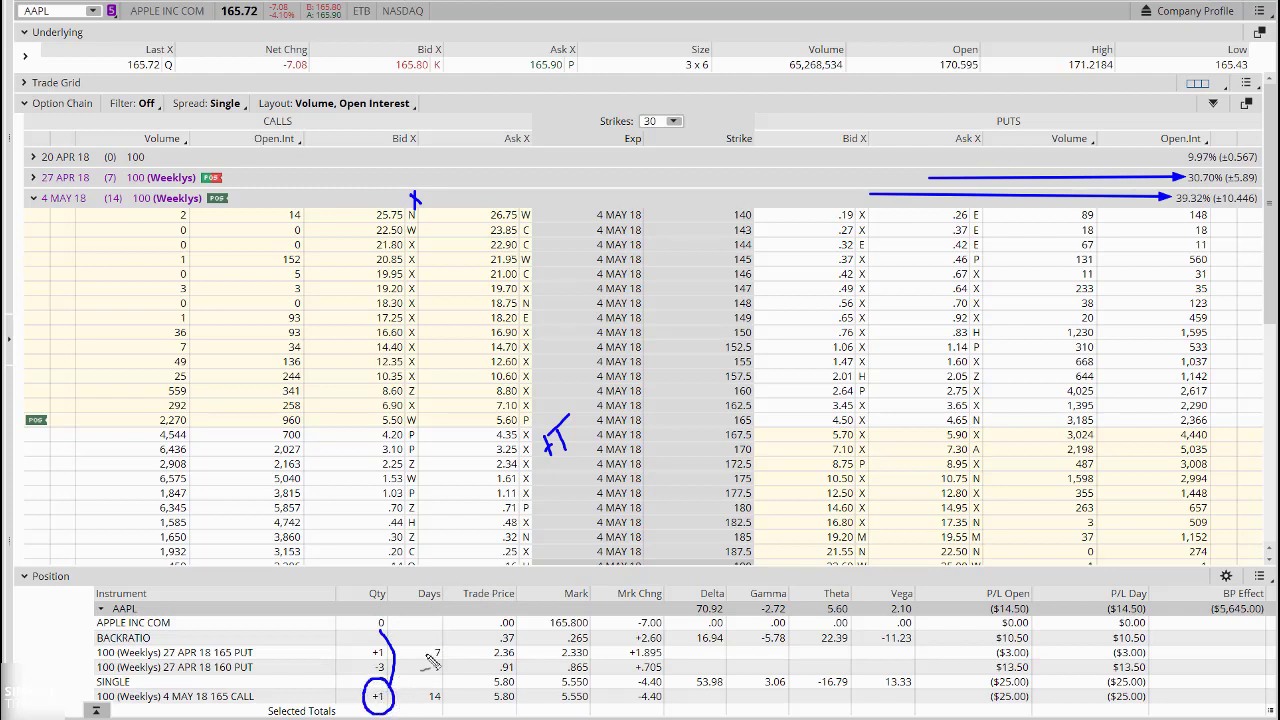
left_click_drag(452, 697, 520, 660)
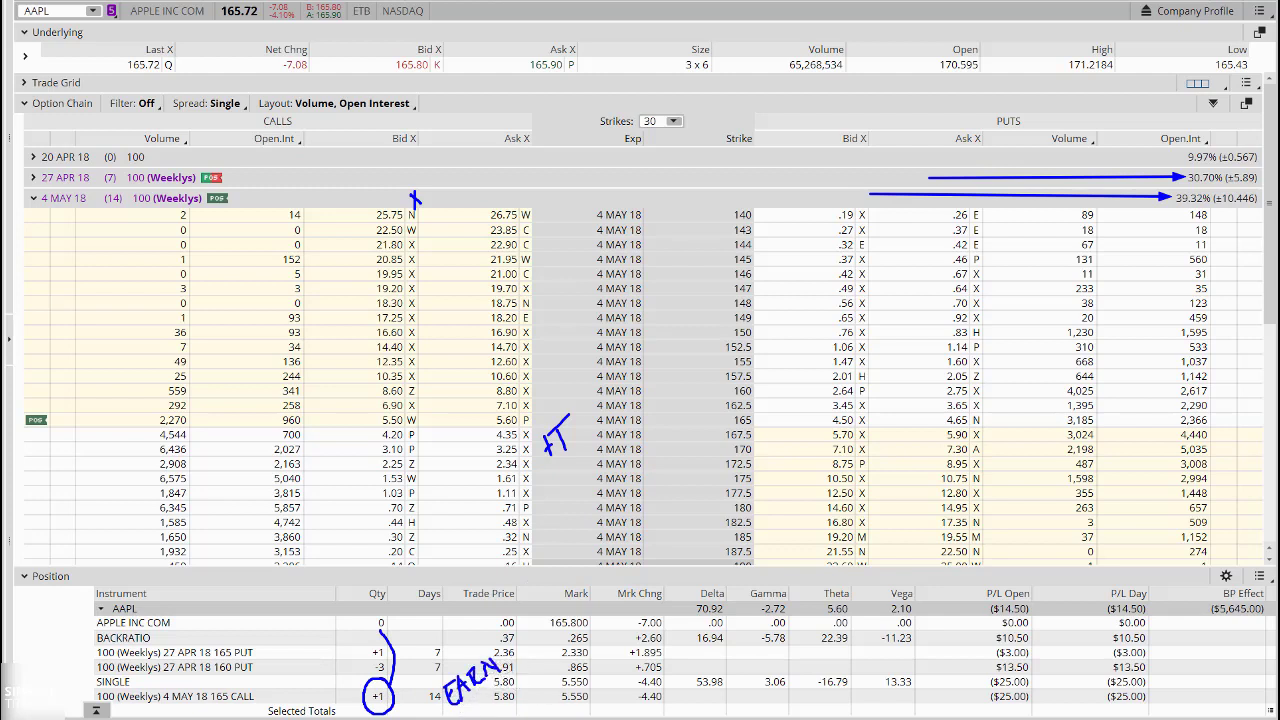
key("Escape")
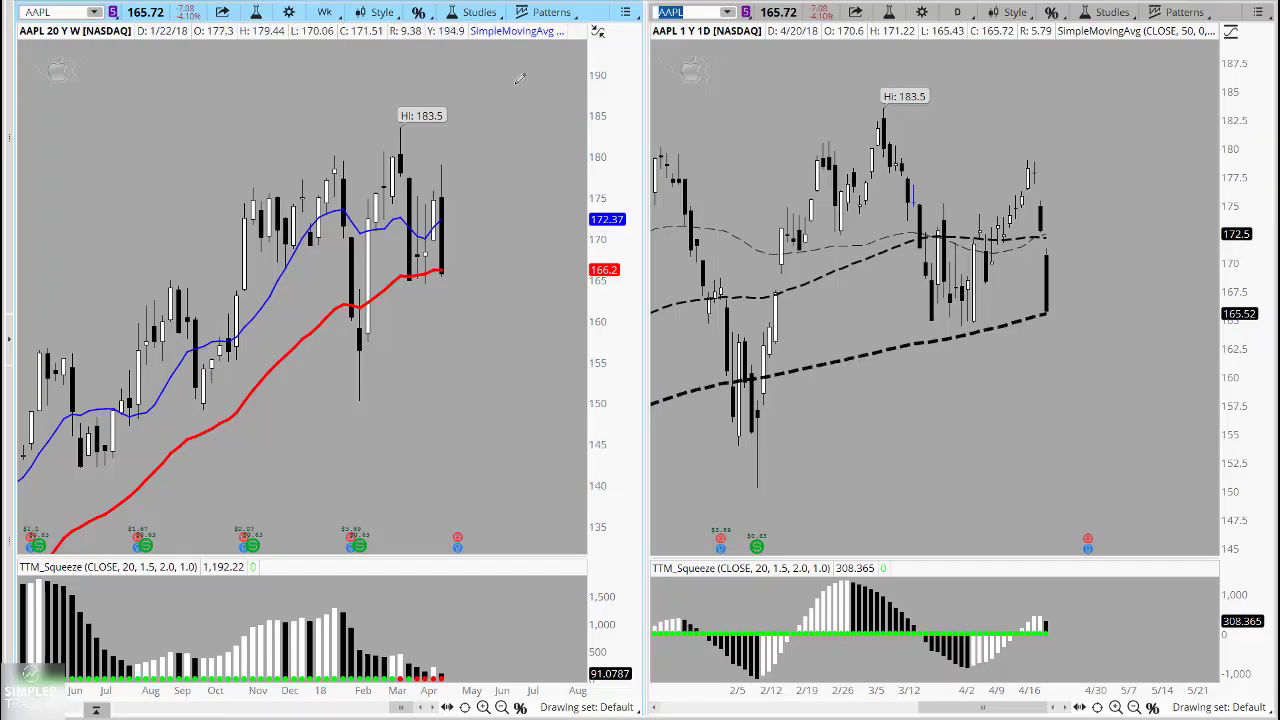
- Load WYNN into the symbol box so both weekly and daily charts show it
left_click(700, 12)
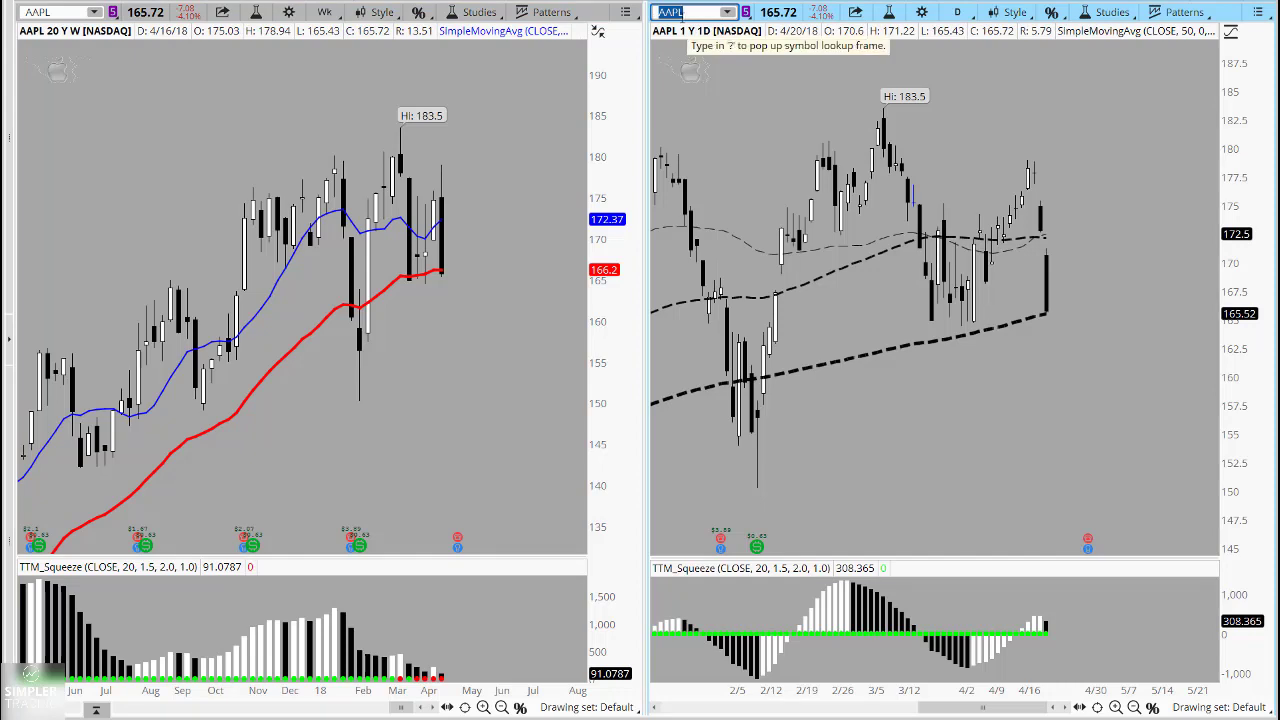
type("WYNN")
key("Return")
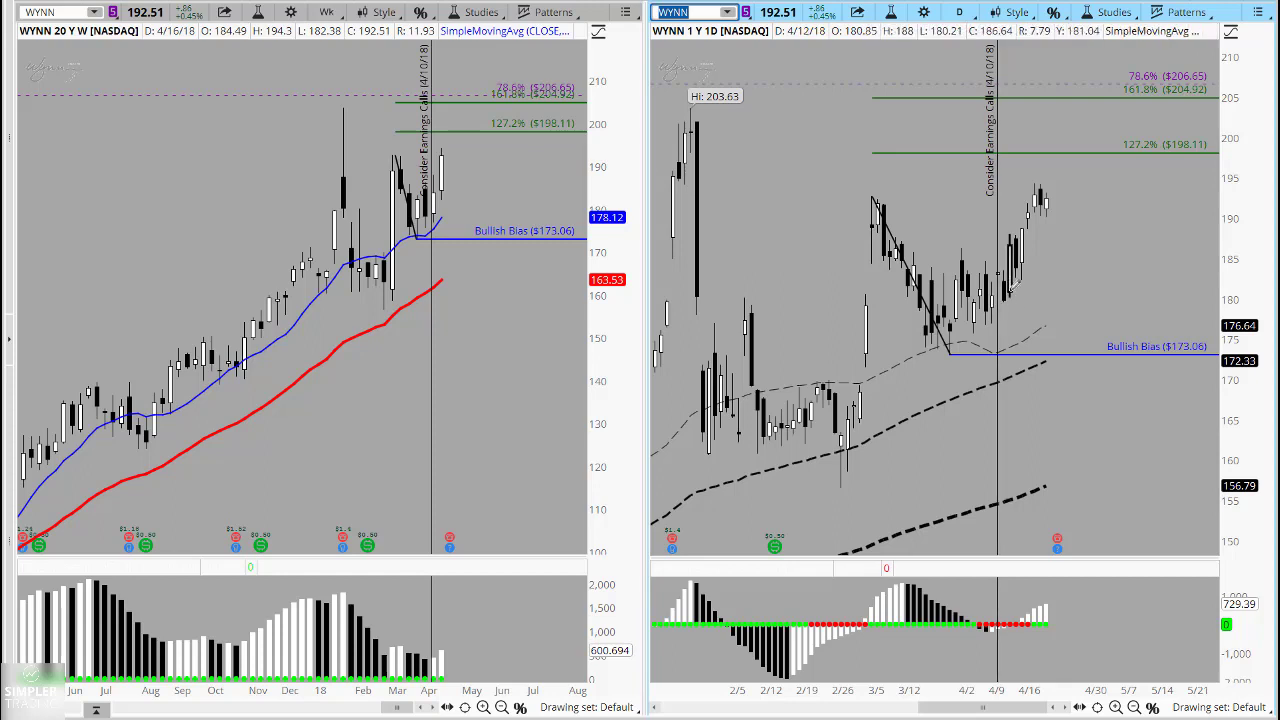
- Replace WYNN with FSLR on both charts and stretch the daily chart's price axis
left_click(710, 14)
double_click(680, 12)
type("FSLR")
key("Return")
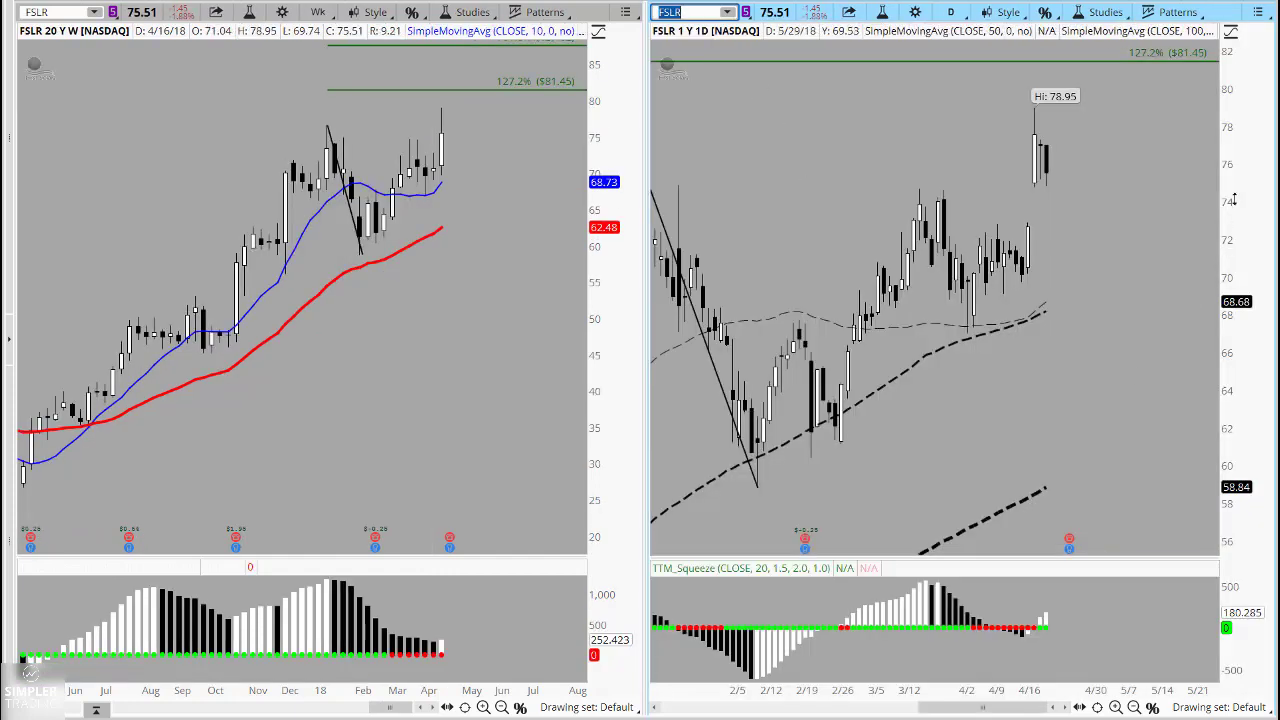
left_click_drag(1232, 195, 1232, 225)
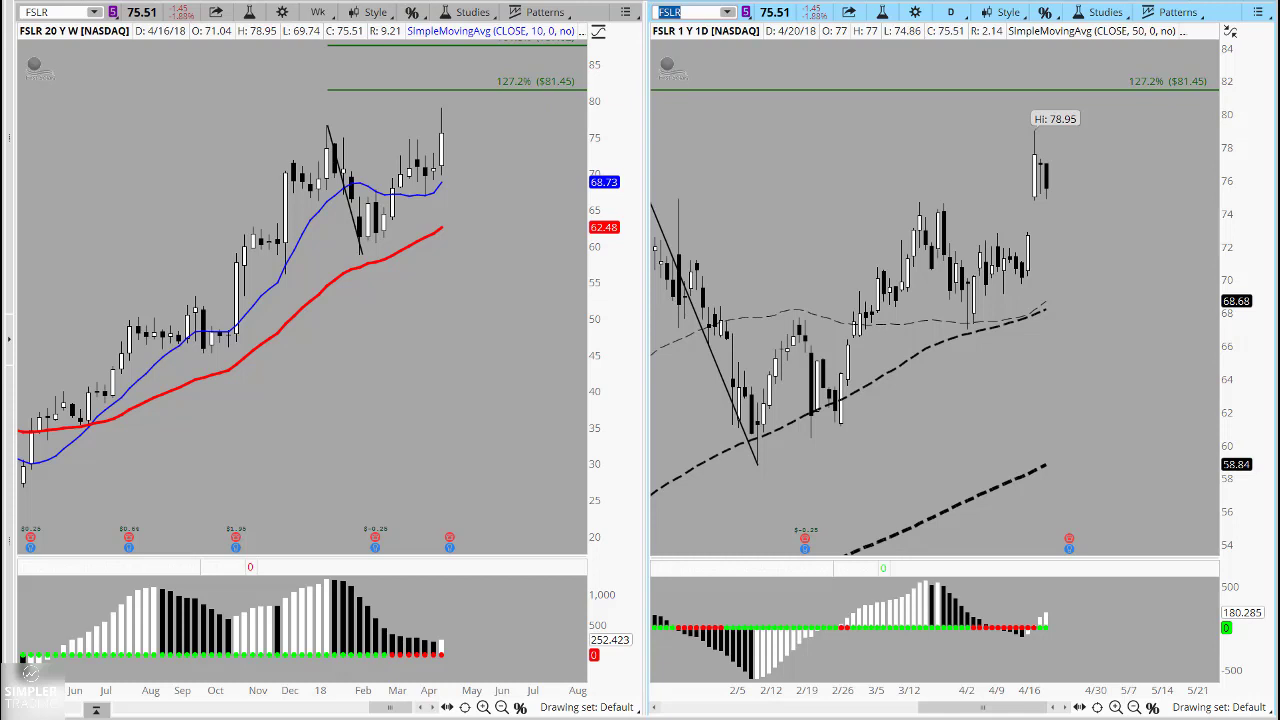
- Draw pen arrows at the pre-gap candle and squeeze bars, and box the 4/2–4/16 squeeze dots and latest bars
left_click_drag(1175, 240, 1038, 242)
mouse_move(453, 328)
left_mouse_down()
mouse_move(460, 388)
mouse_move(428, 645)
left_mouse_up()
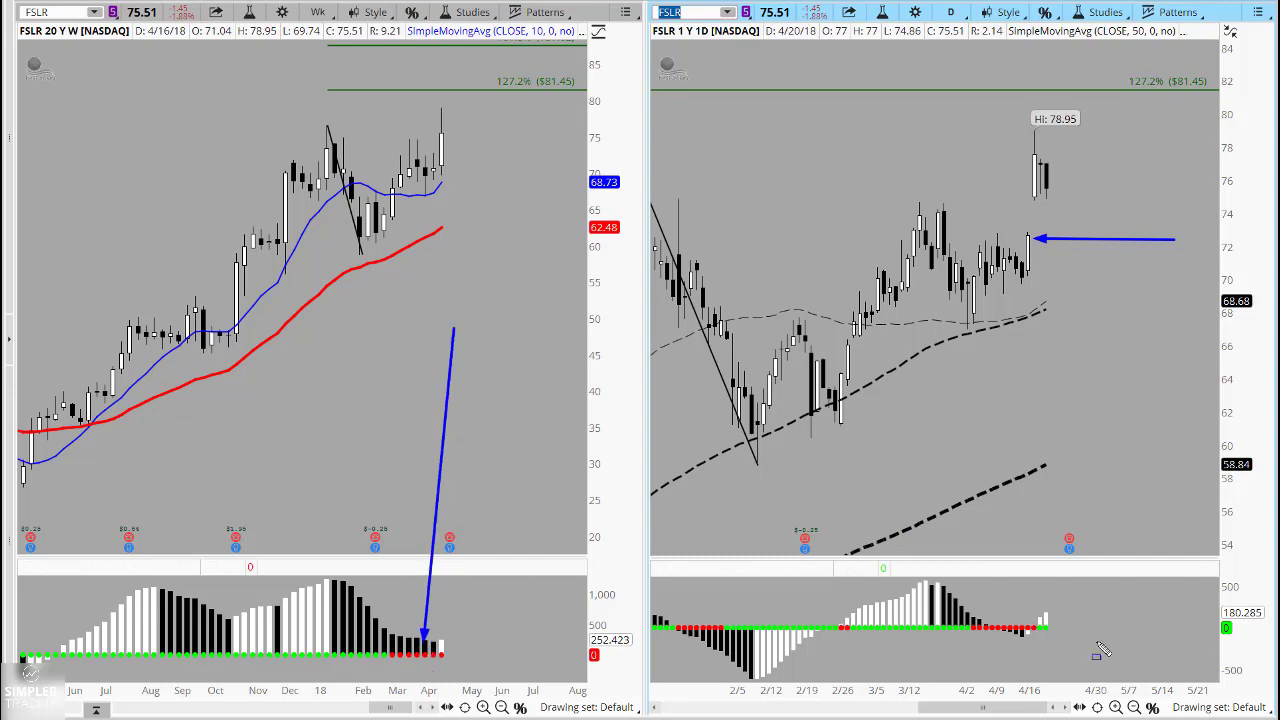
mouse_move(958, 612)
left_mouse_down()
mouse_move(1042, 640)
mouse_move(1057, 138)
mouse_move(1028, 129)
left_mouse_up()
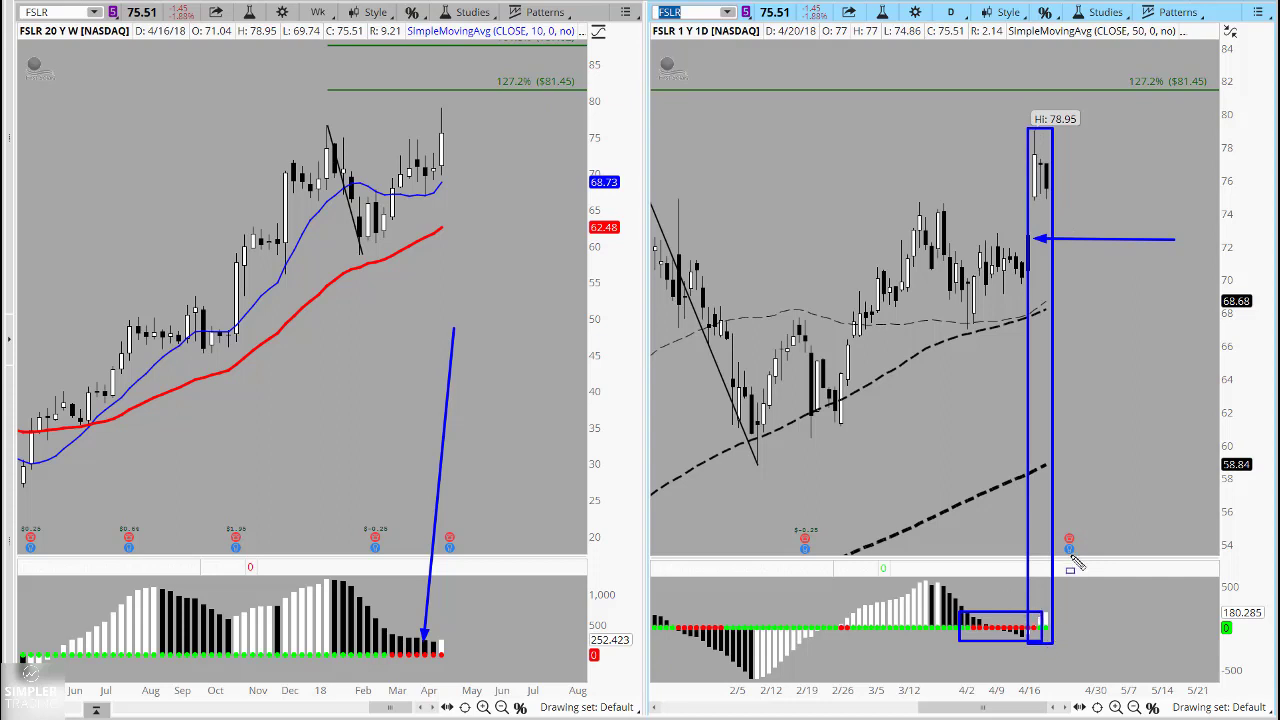
mouse_move(358, 665)
left_mouse_down()
mouse_move(480, 634)
mouse_move(472, 87)
left_mouse_up()
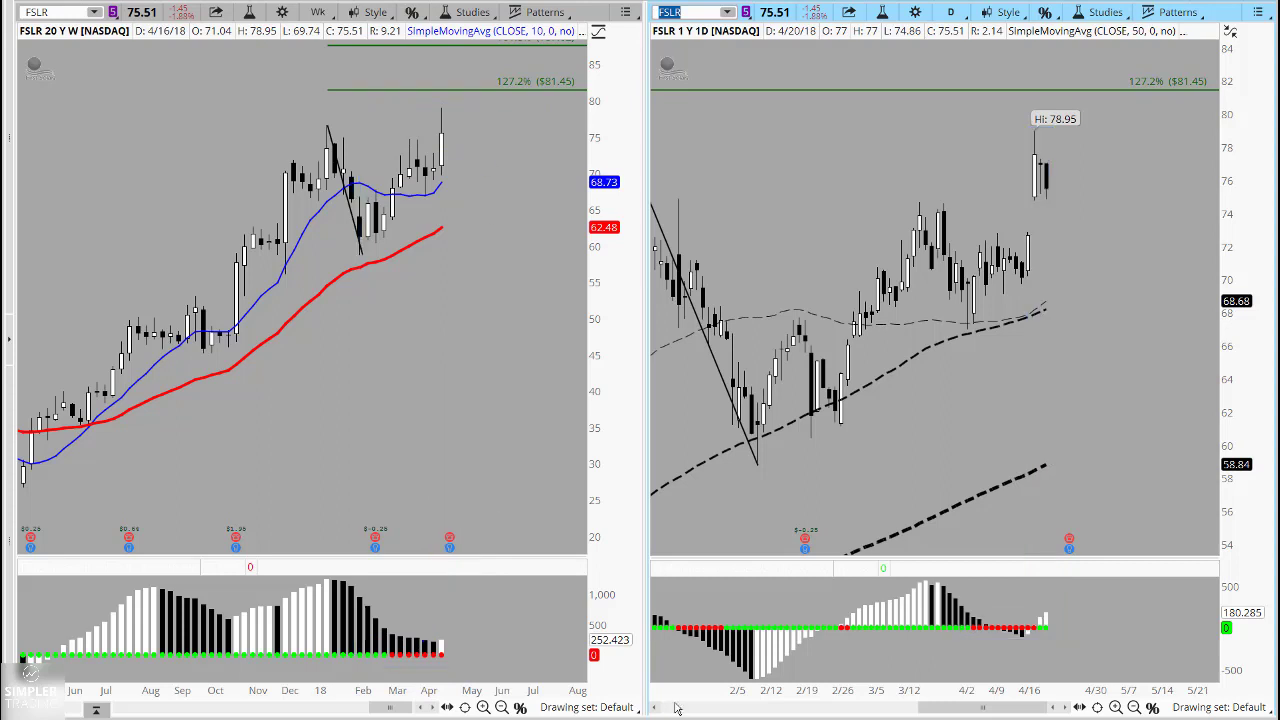
- Load BA (Boeing) on both the weekly and daily charts
left_click(702, 14)
type("BA")
key("Return")
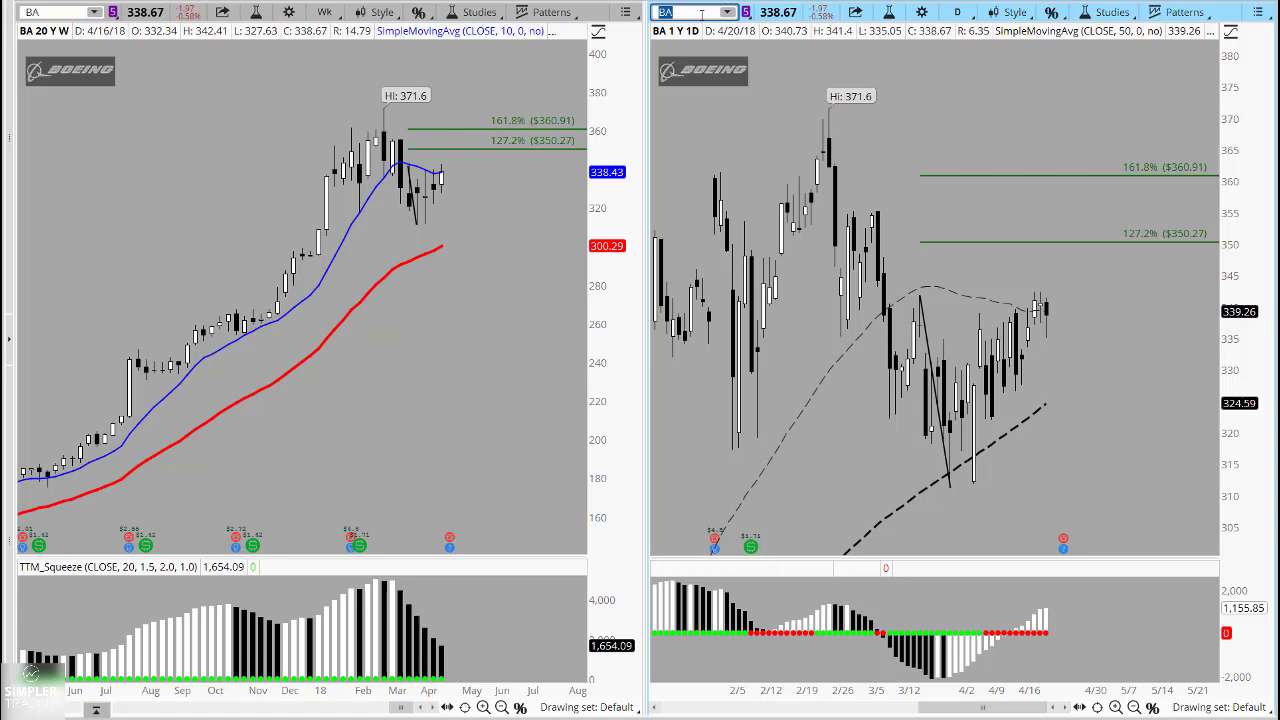
- Load BZUN, then box the daily earnings '?' marker and the recent red TTM_Squeeze dots
type("BZUN")
key("Return")
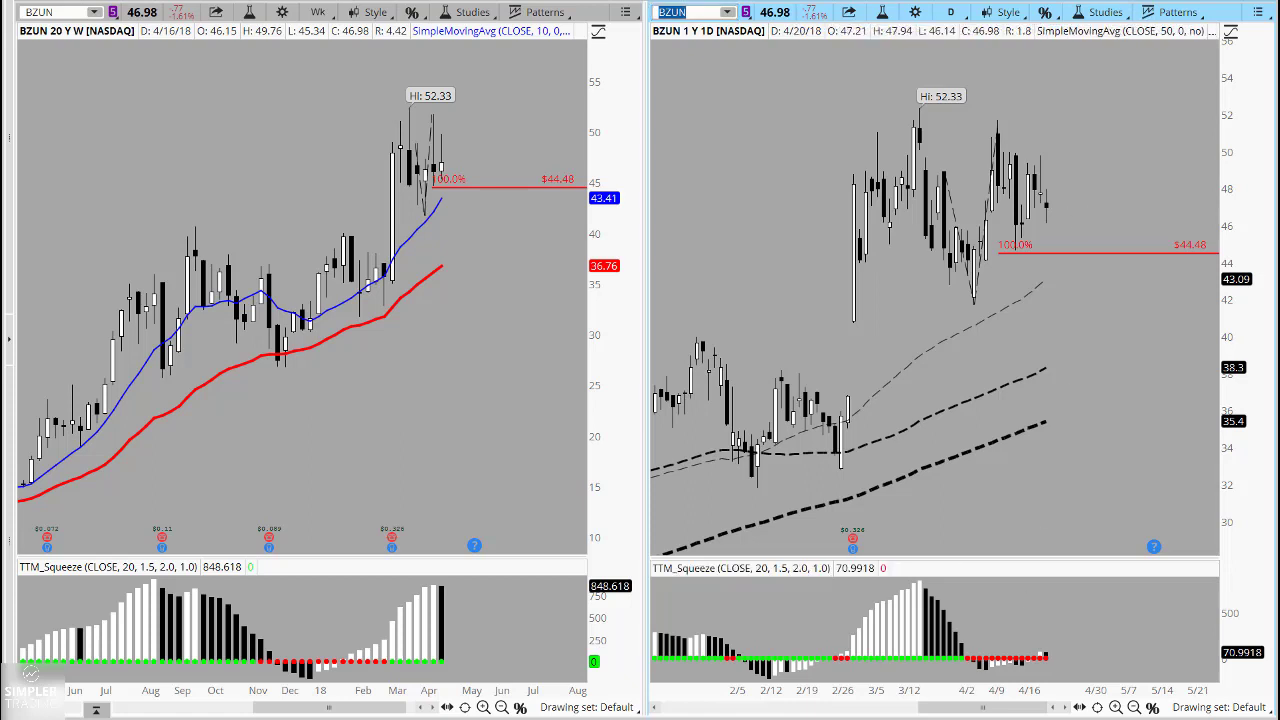
left_click_drag(1132, 517, 1173, 565)
left_click_drag(1126, 509, 1182, 575)
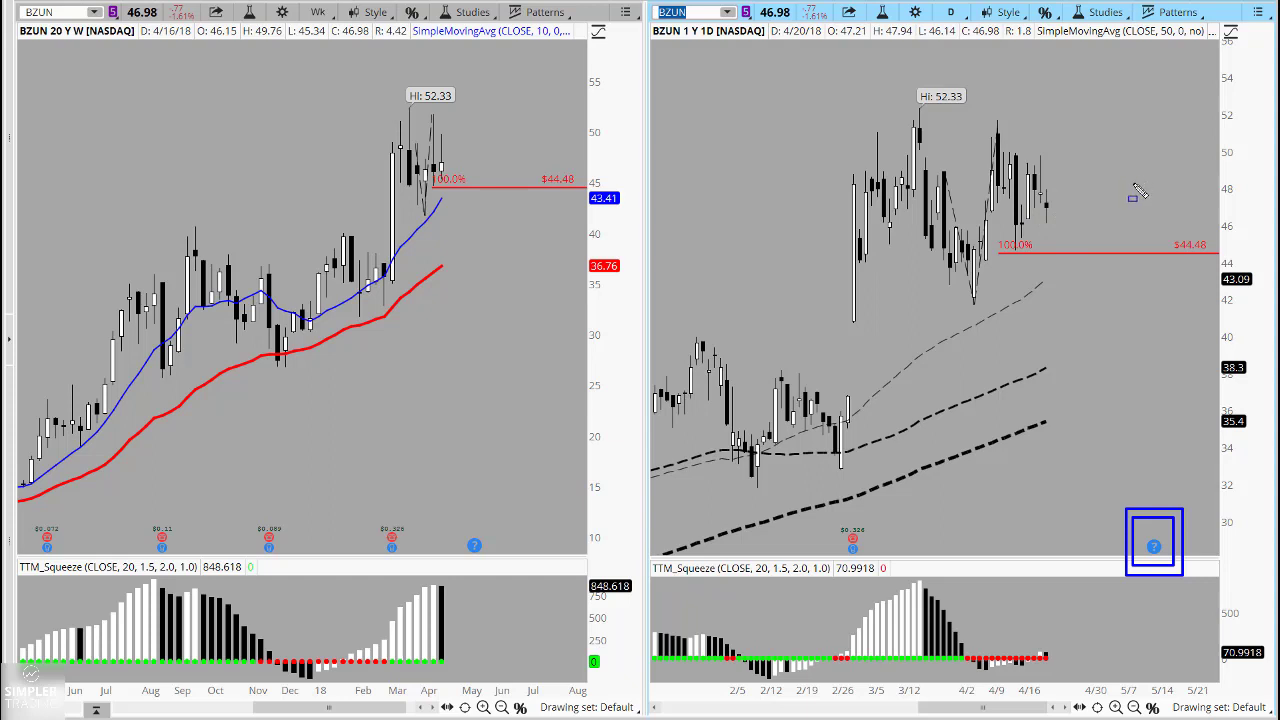
mouse_move(953, 633)
left_mouse_down()
mouse_move(1012, 672)
mouse_move(1057, 678)
left_mouse_up()
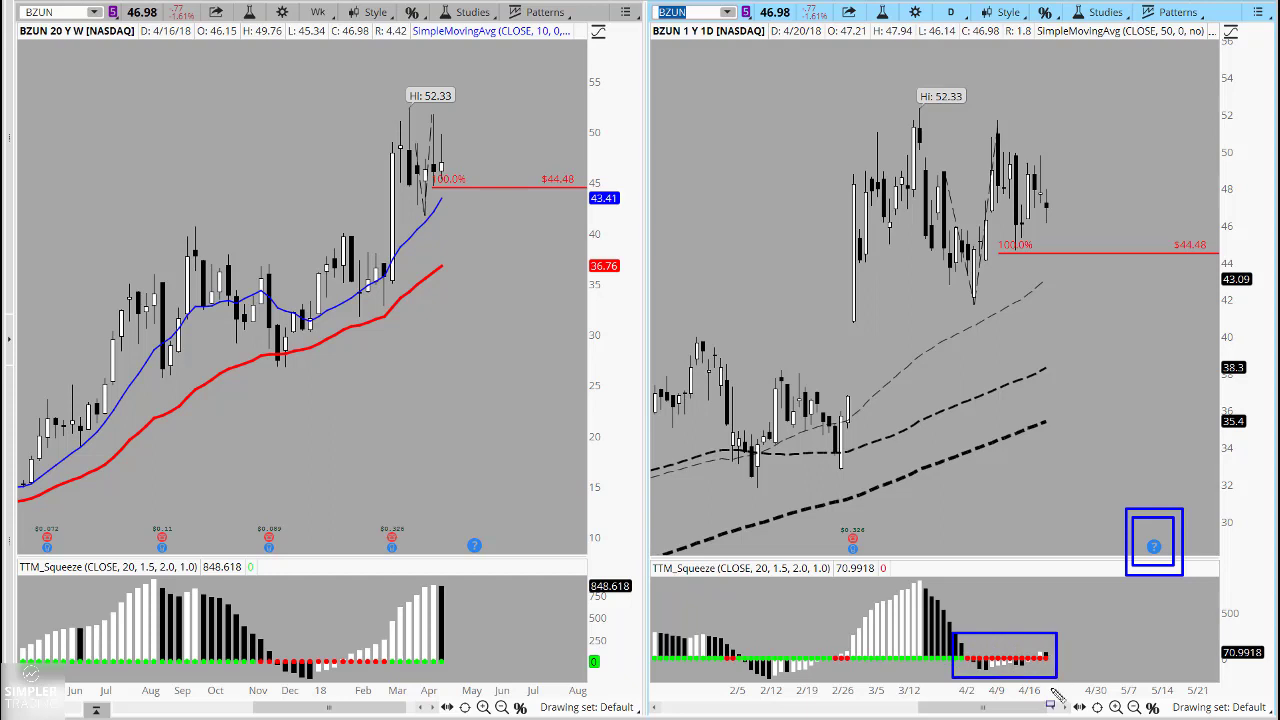